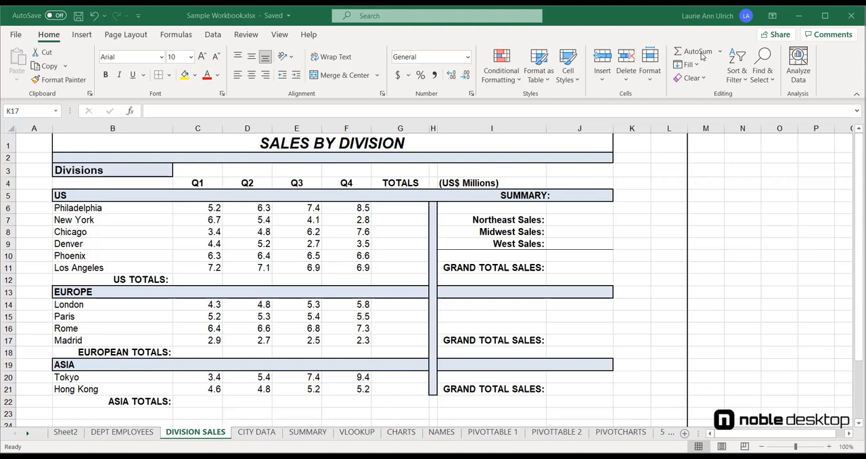
# Step: Total the US cities' Q1 and Q2 sales in C12 and D12 with AutoSum, using rows 6 to 11
pyautogui.click(200, 280)
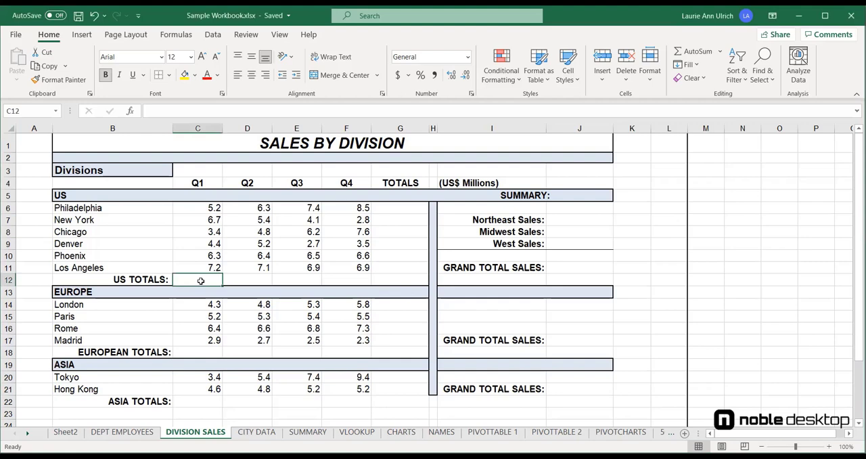
pyautogui.click(697, 52)
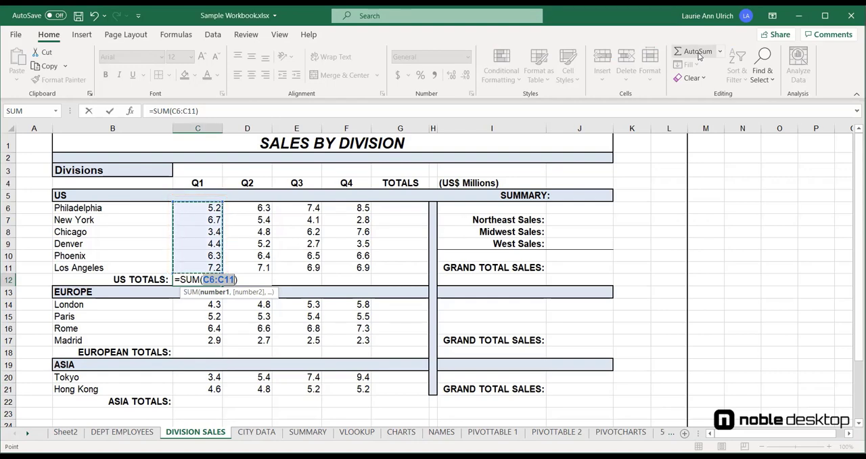
pyautogui.press('Return')
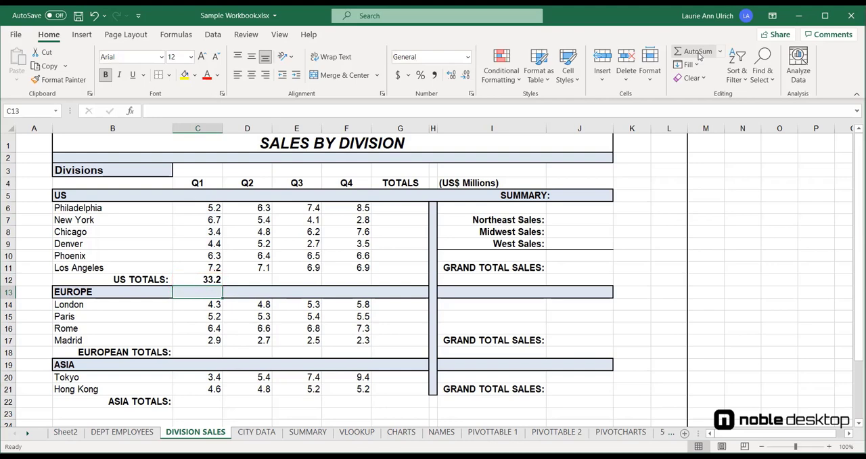
pyautogui.click(257, 279)
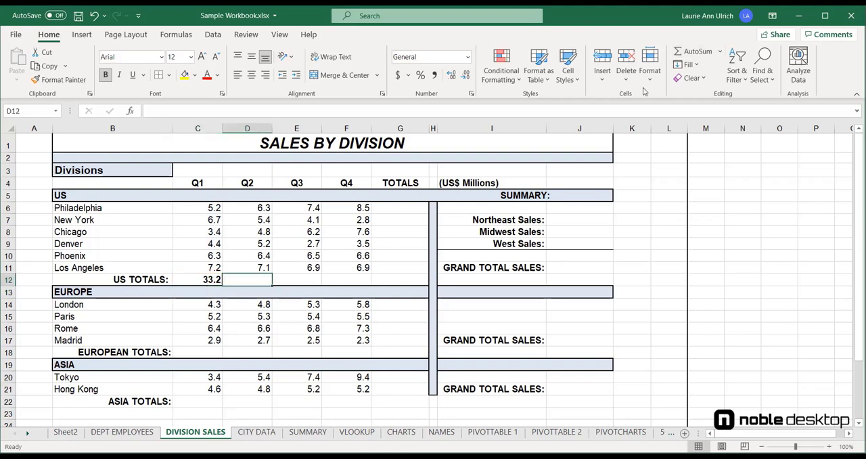
pyautogui.click(687, 54)
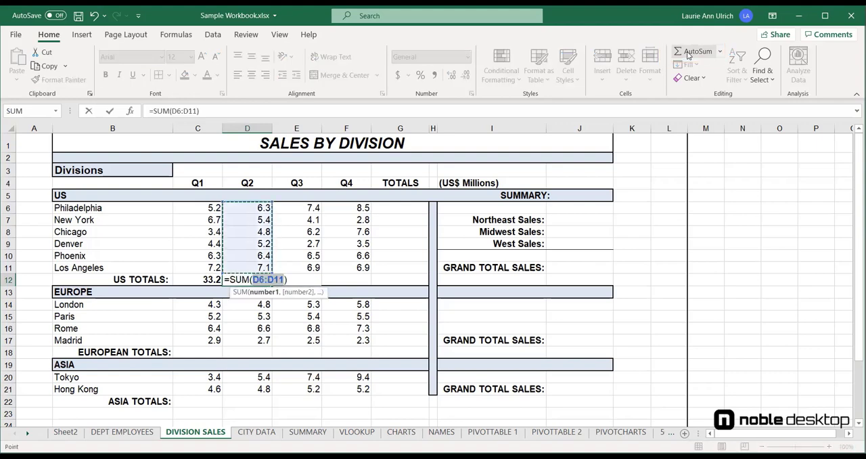
pyautogui.press('Return')
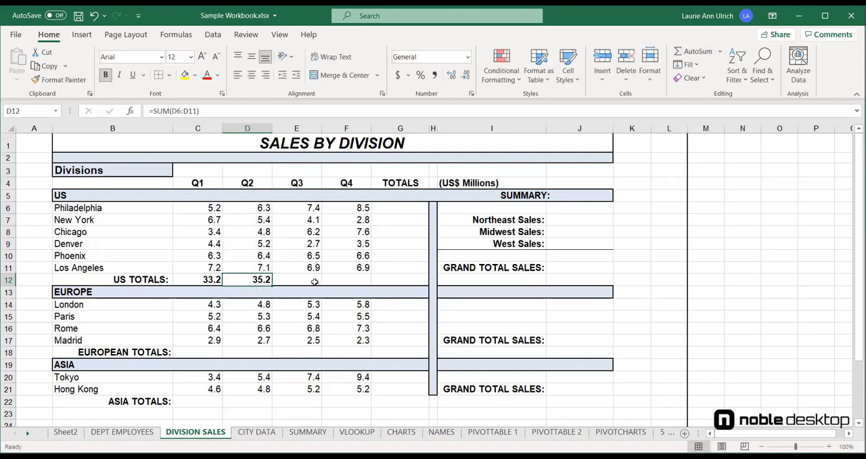
# Step: Total the US cities' Q3 and Q4 sales in E12 and F12 with AutoSum, using rows 6 to 11
pyautogui.click(315, 280)
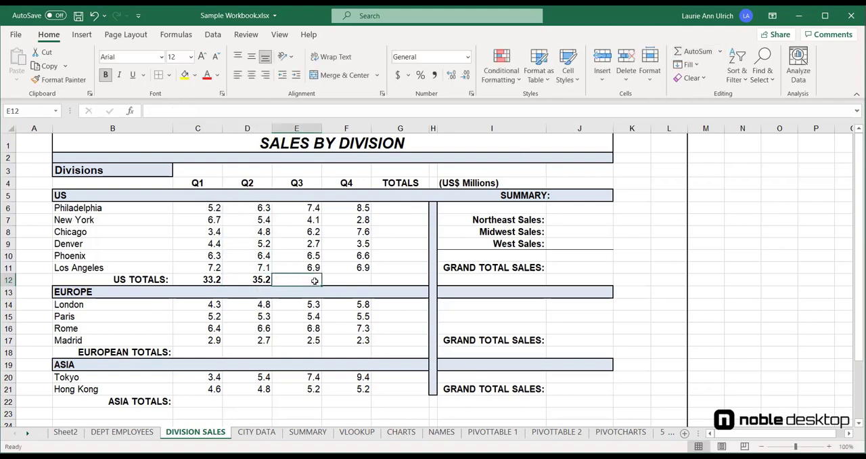
pyautogui.click(691, 52)
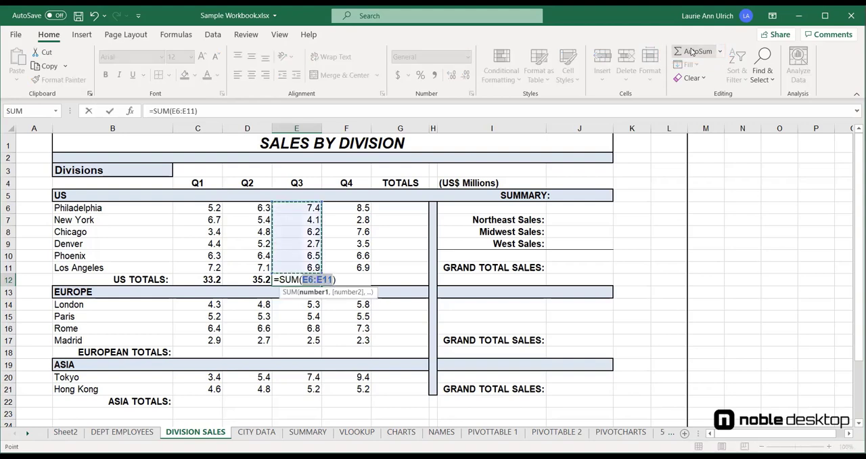
pyautogui.click(691, 53)
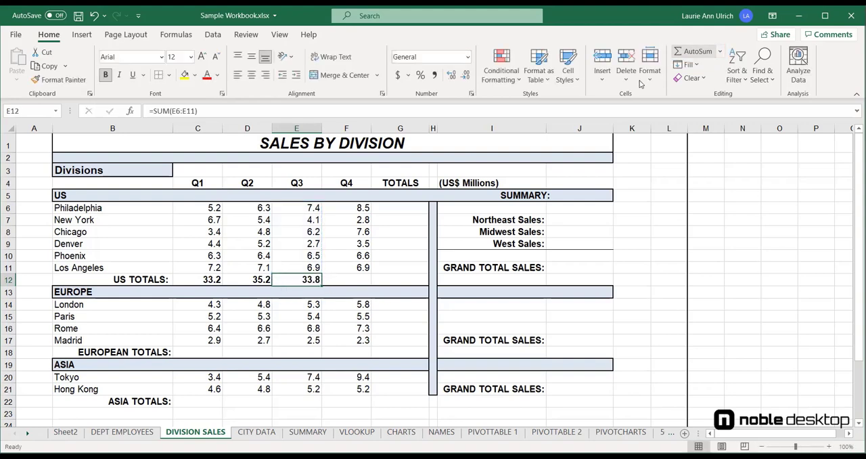
pyautogui.click(359, 281)
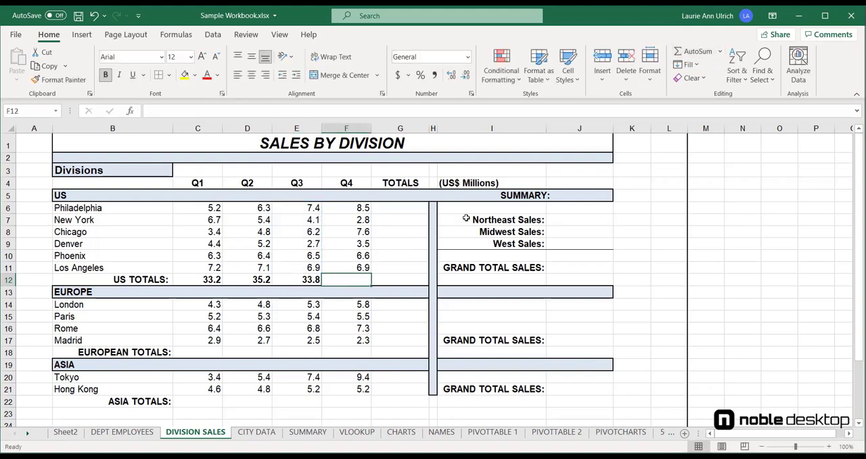
pyautogui.click(691, 52)
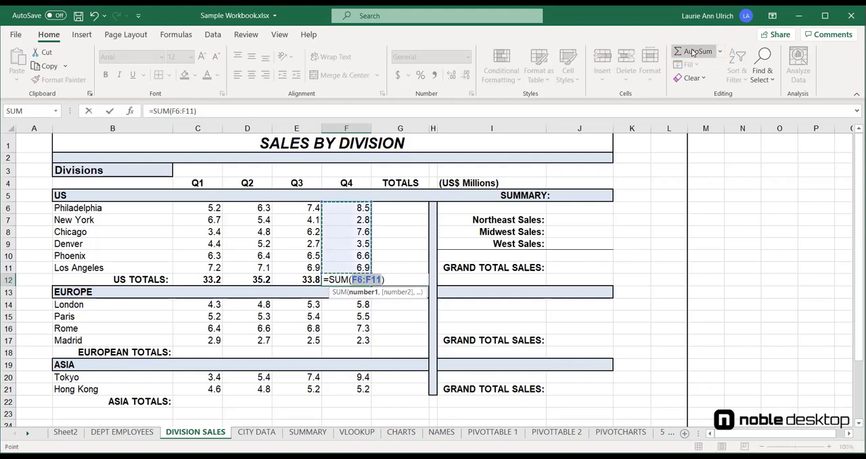
pyautogui.click(693, 53)
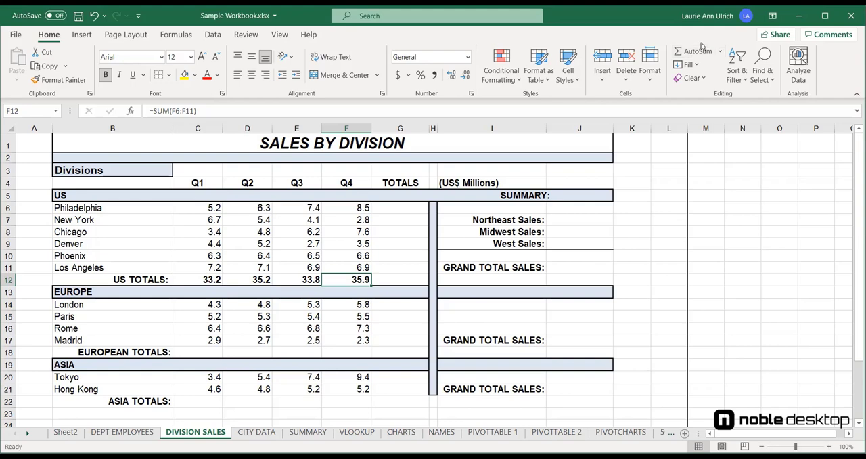
# Step: Sum Philadelphia's quarterly sales C6:F6 in G6 with AutoSum and fill the formula down to G11
pyautogui.click(409, 208)
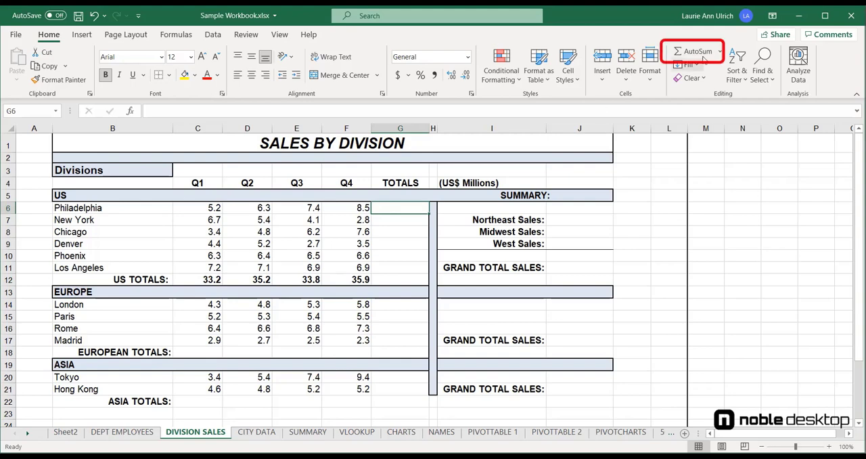
pyautogui.click(697, 52)
pyautogui.click(702, 53)
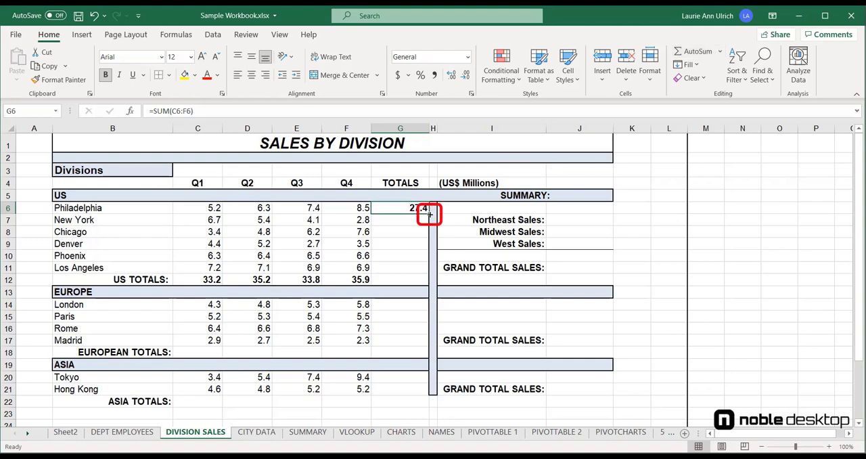
pyautogui.moveTo(428, 213); pyautogui.dragTo(424, 272)
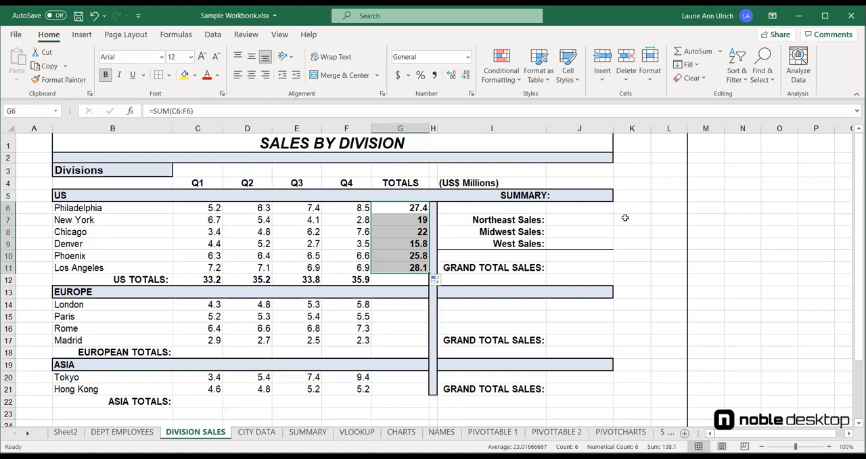
# Step: Calculate Northeast Sales in J7 with AutoSum over the Philadelphia and New York totals, G6:G7
pyautogui.click(602, 219)
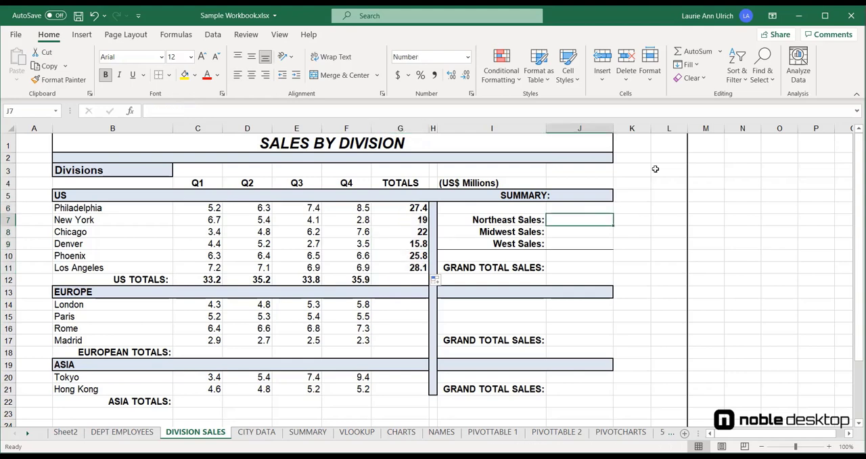
pyautogui.click(698, 51)
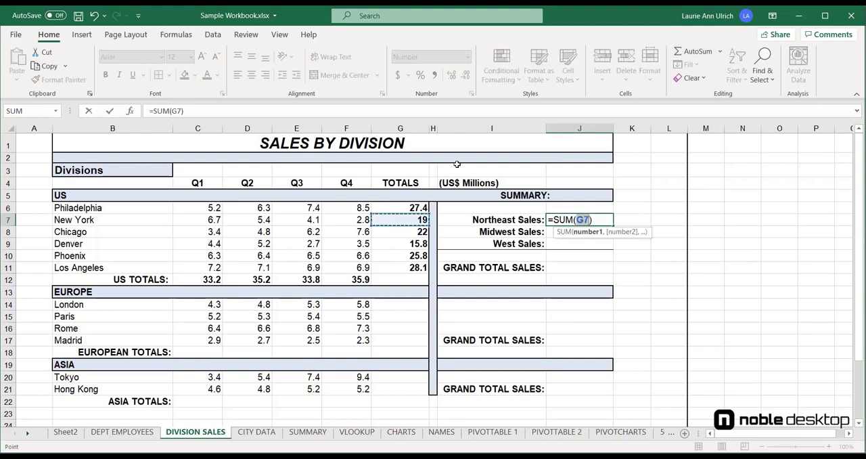
pyautogui.click(404, 212)
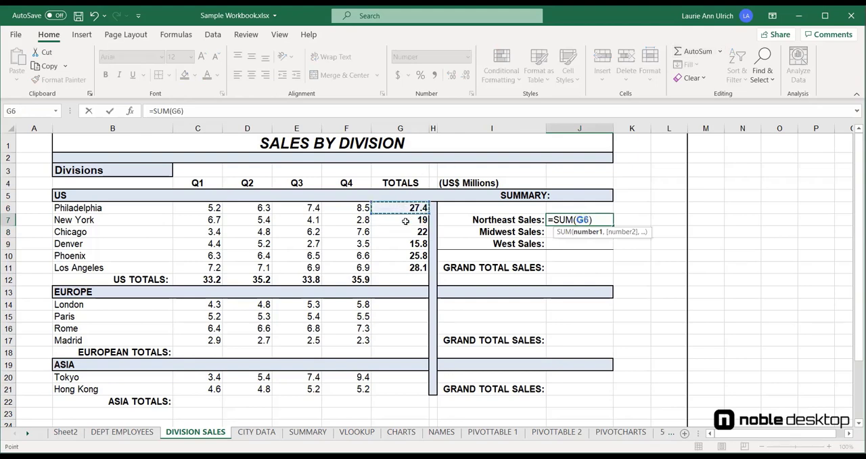
pyautogui.keyDown('shift'); pyautogui.click(405, 221); pyautogui.keyUp('shift')
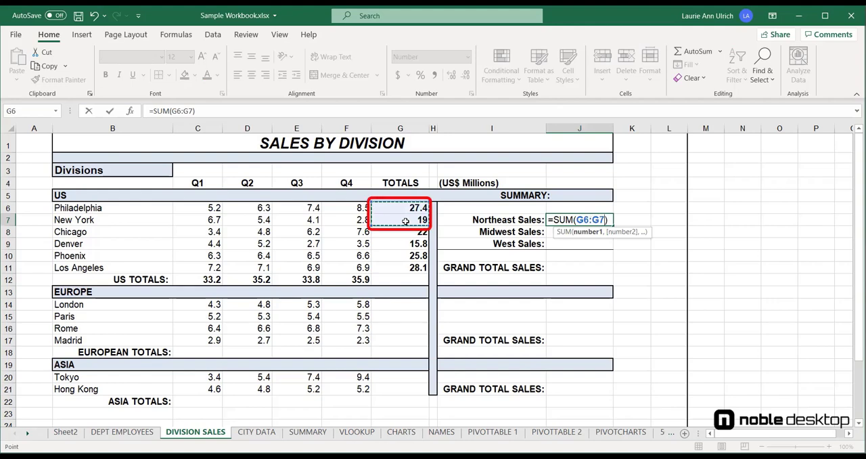
pyautogui.press('Return')
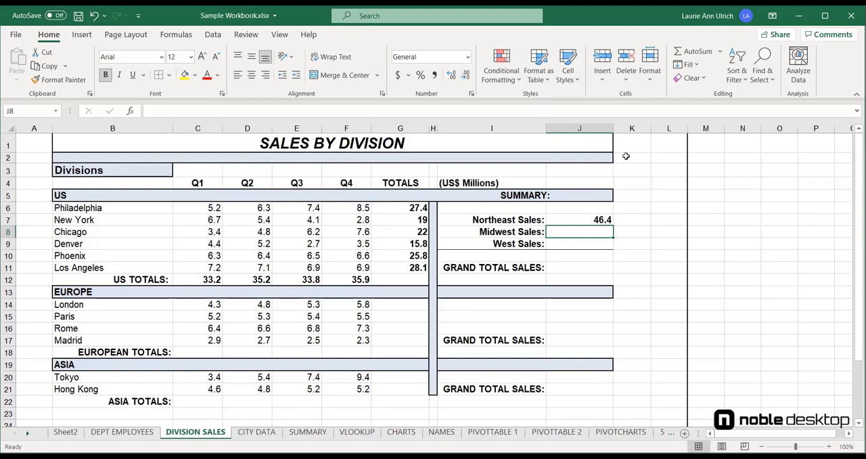
# Step: Calculate Midwest Sales in J8 with AutoSum over the Chicago and Denver totals, G8:G9
pyautogui.click(695, 52)
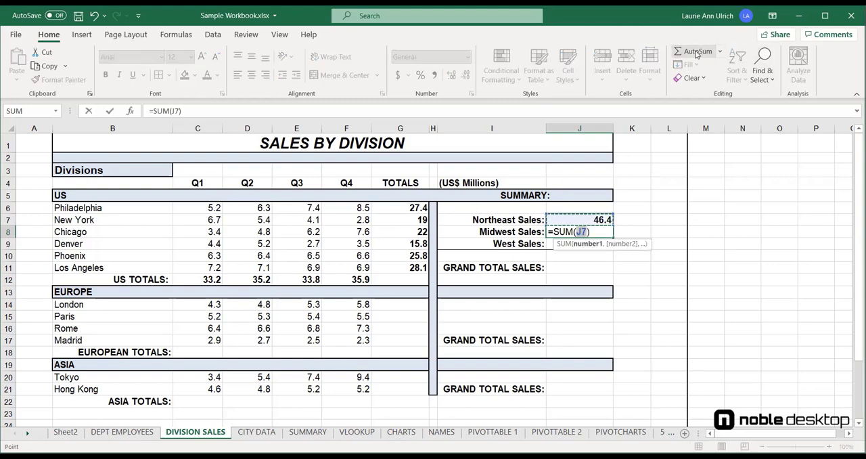
pyautogui.click(409, 234)
pyautogui.moveTo(410, 238); pyautogui.dragTo(413, 242)
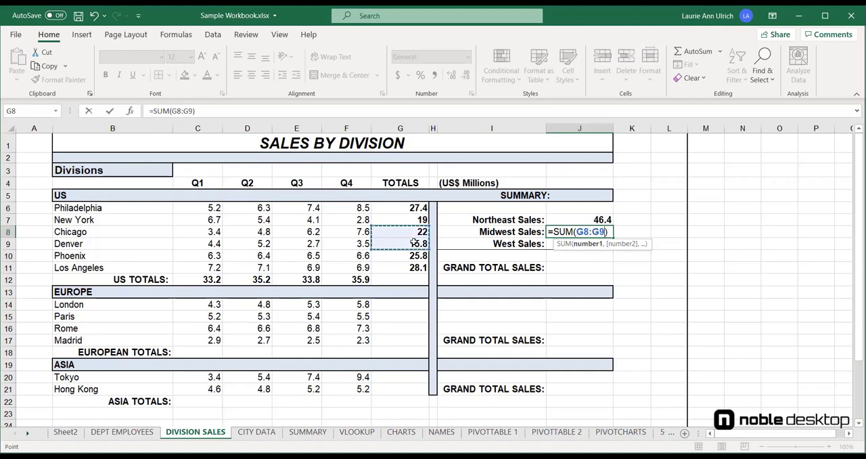
pyautogui.press('Return')
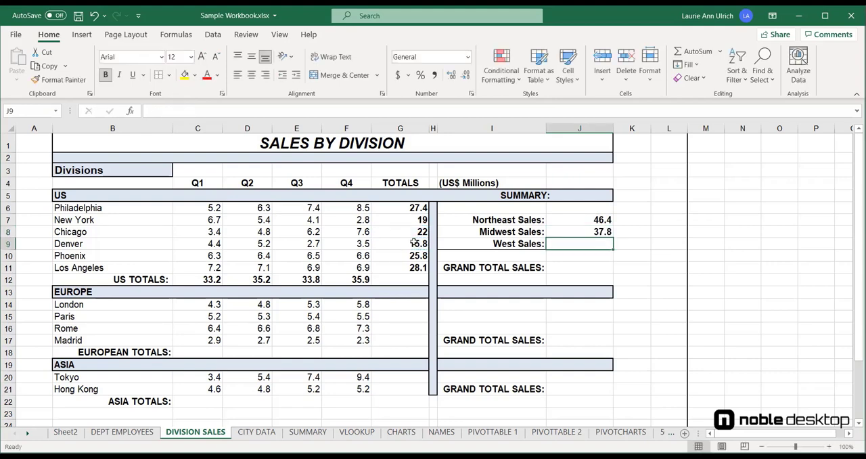
# Step: Calculate West Sales in J9 with AutoSum over the Phoenix and Los Angeles totals, G10:G11
pyautogui.click(693, 53)
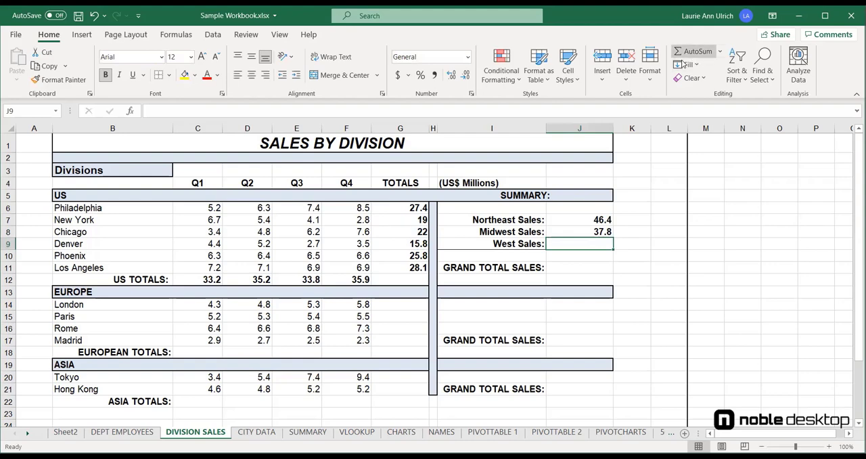
pyautogui.click(417, 256)
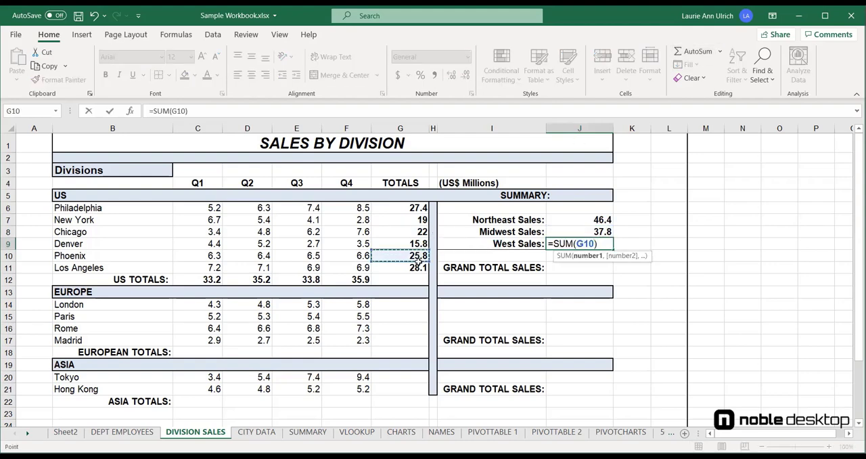
pyautogui.moveTo(418, 262); pyautogui.dragTo(419, 265)
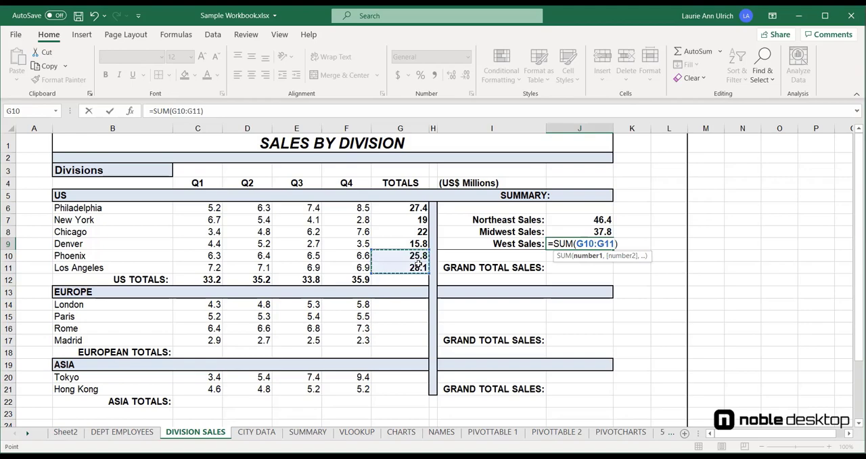
pyautogui.press('Return')
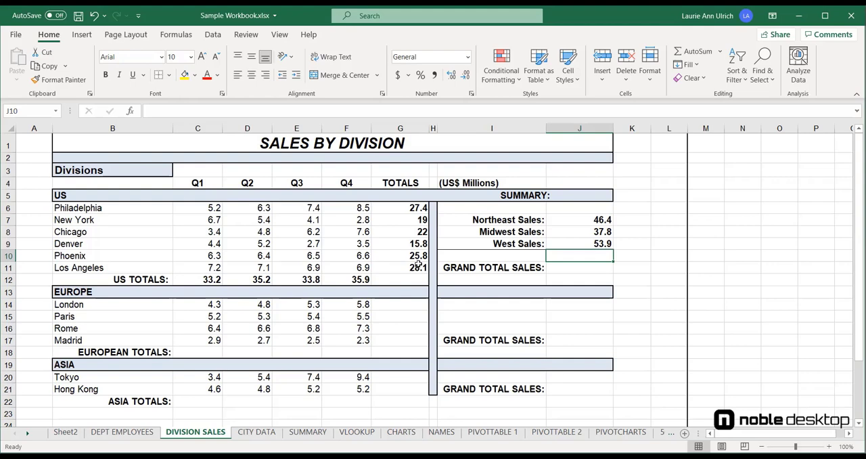
# Step: Insert an AutoSum formula in the US grand total sales cell J11, accepting the suggested range J9:J10
pyautogui.click(597, 266)
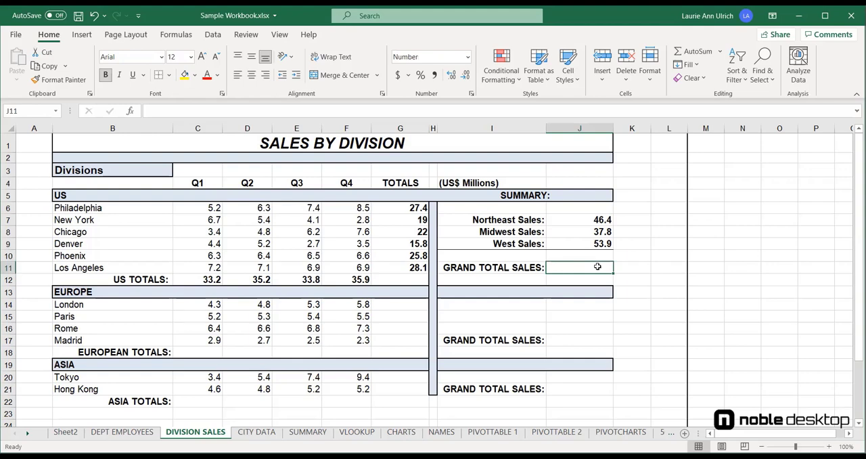
pyautogui.click(697, 51)
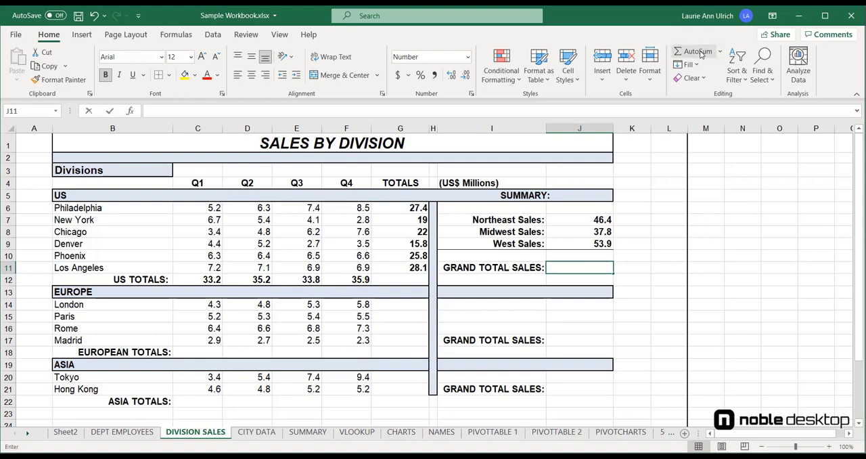
pyautogui.press('Return')
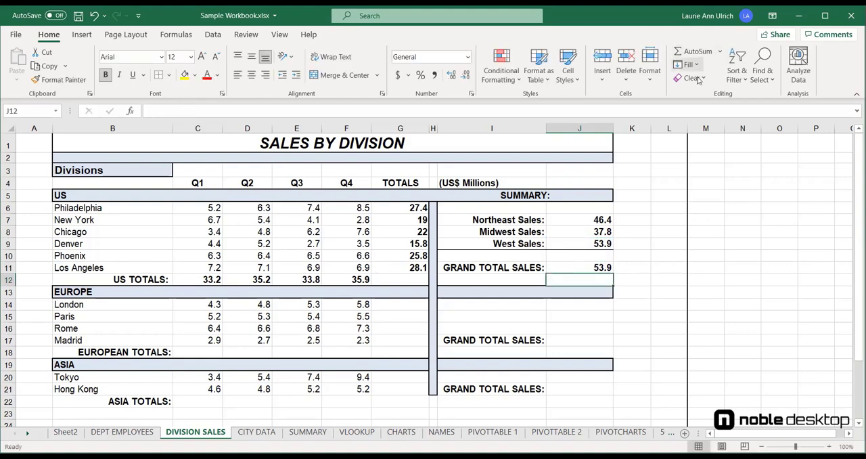
# Step: Examine the range used by the grand total formula in J11 and compare it with the regional sales cells J7:J9
pyautogui.click(587, 267)
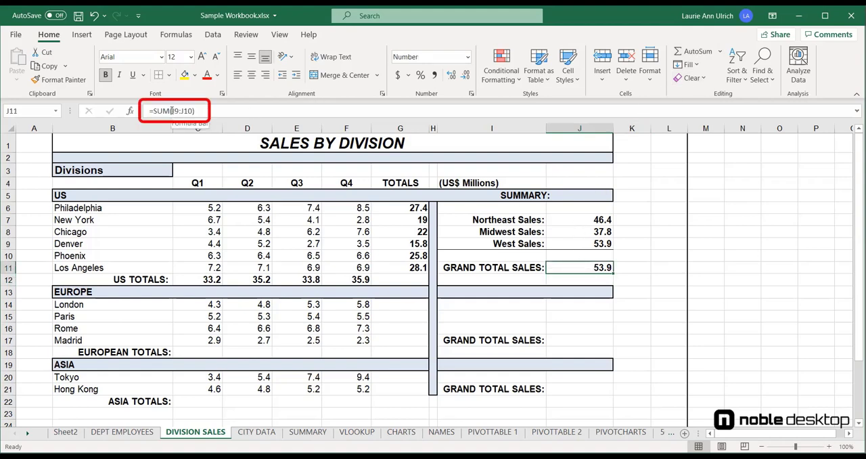
pyautogui.moveTo(170, 111); pyautogui.dragTo(194, 112)
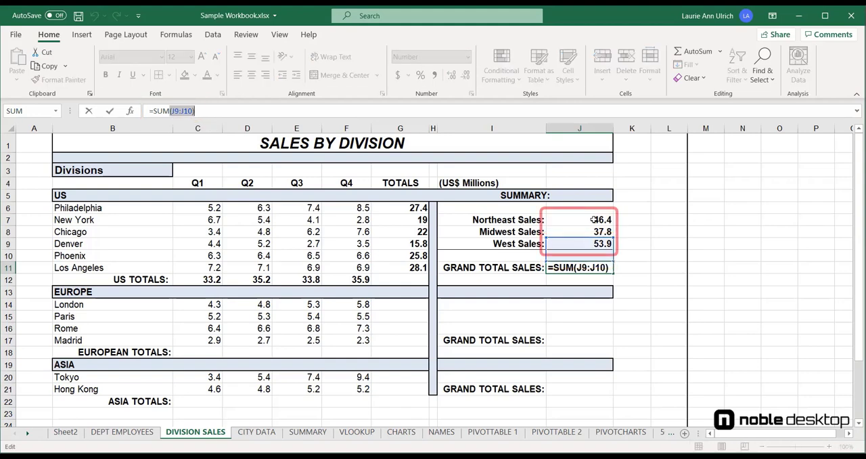
pyautogui.press('Escape')
pyautogui.moveTo(593, 220); pyautogui.dragTo(592, 243)
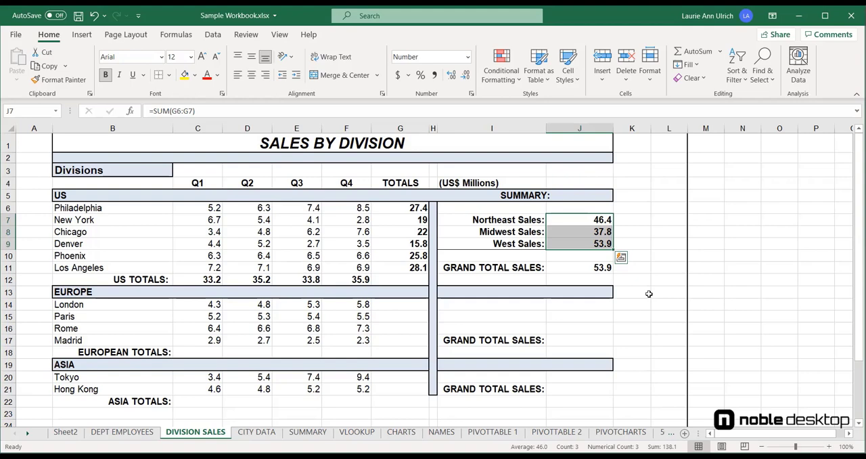
# Step: Enter =SUM(C14:F17) in J17 to calculate Europe's grand total sales directly from the quarterly city figures
pyautogui.click(595, 338)
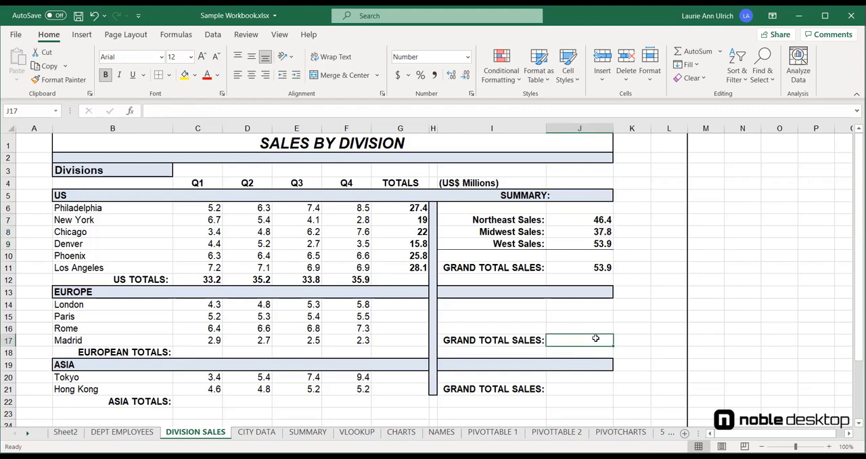
pyautogui.write('=')
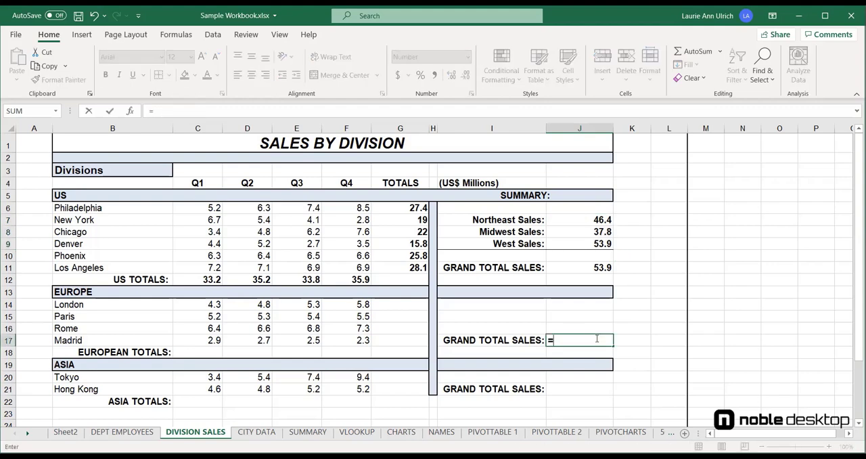
pyautogui.write('sum')
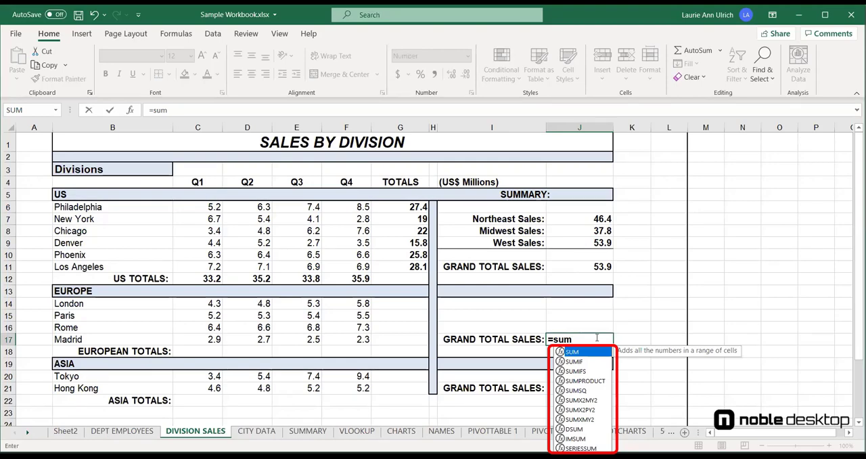
pyautogui.press('Tab')
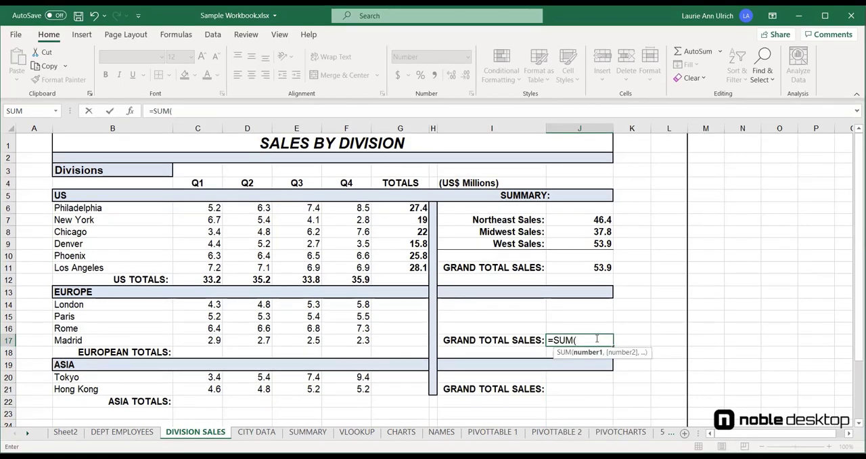
pyautogui.click(215, 305)
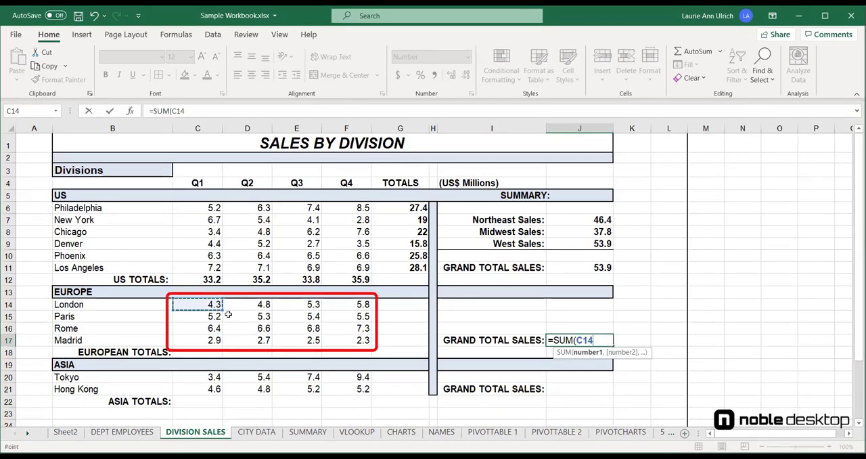
pyautogui.keyDown('shift'); pyautogui.click(334, 339); pyautogui.keyUp('shift')
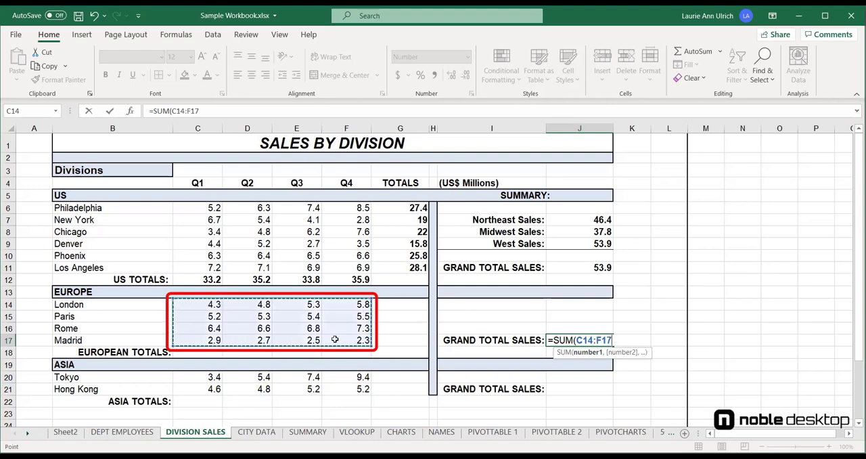
pyautogui.write(')')
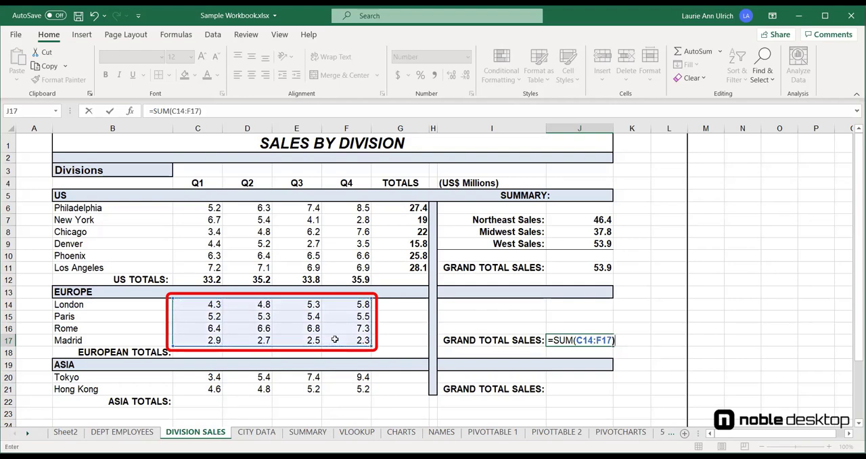
pyautogui.press('Return')
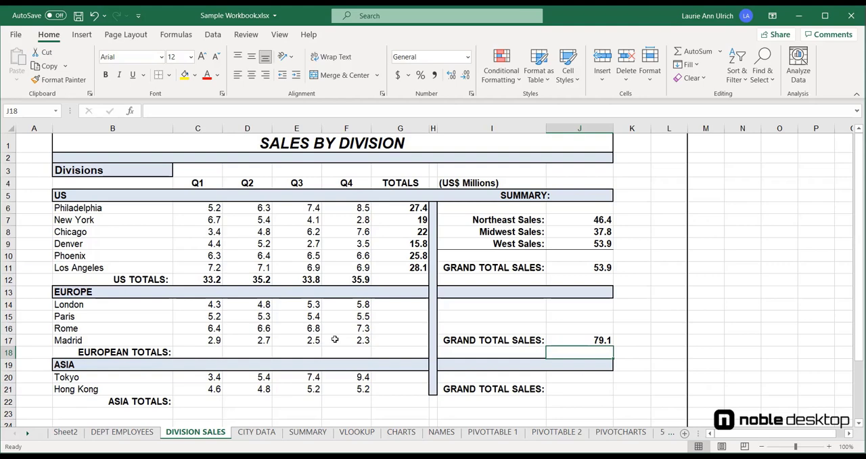
# Step: Use AutoSum to fill the European quarterly totals in C18:F18 and the European city totals in G14:G17
pyautogui.click(211, 352)
pyautogui.moveTo(225, 349); pyautogui.dragTo(367, 352)
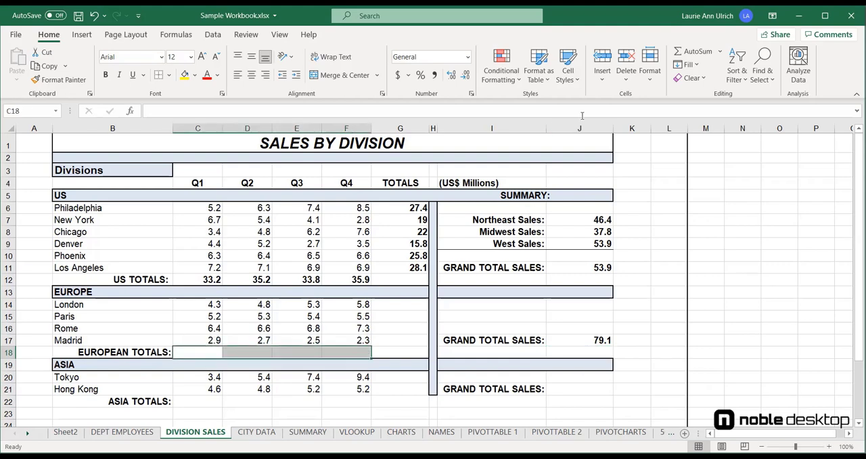
pyautogui.click(698, 51)
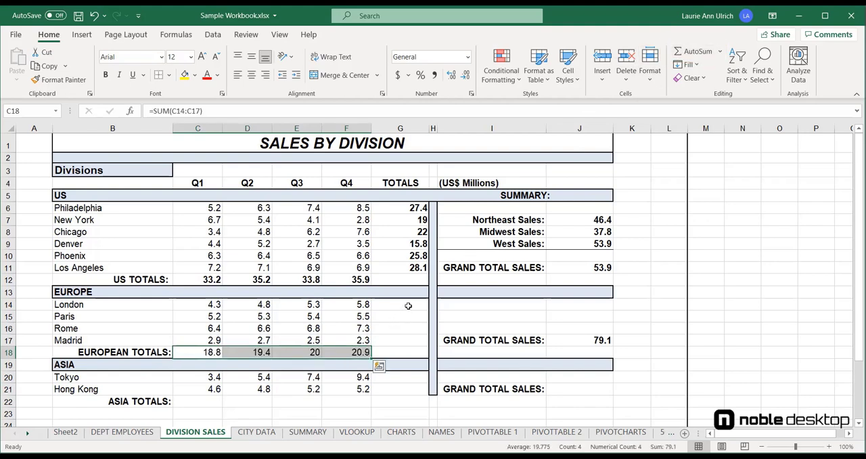
pyautogui.moveTo(408, 306); pyautogui.dragTo(408, 343)
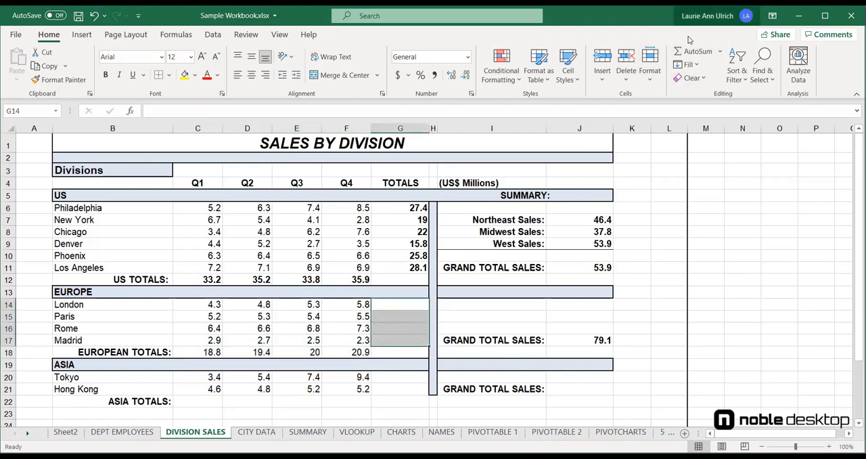
pyautogui.click(697, 54)
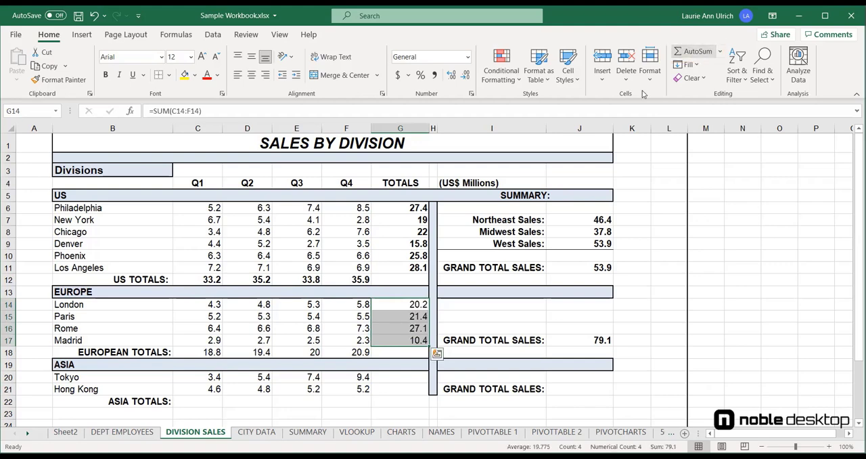
# Step: Use AutoSum to fill the Asia quarterly totals in C22:F22 and the Tokyo and Hong Kong totals in G20:G21
pyautogui.moveTo(209, 401); pyautogui.dragTo(353, 401)
pyautogui.click(696, 51)
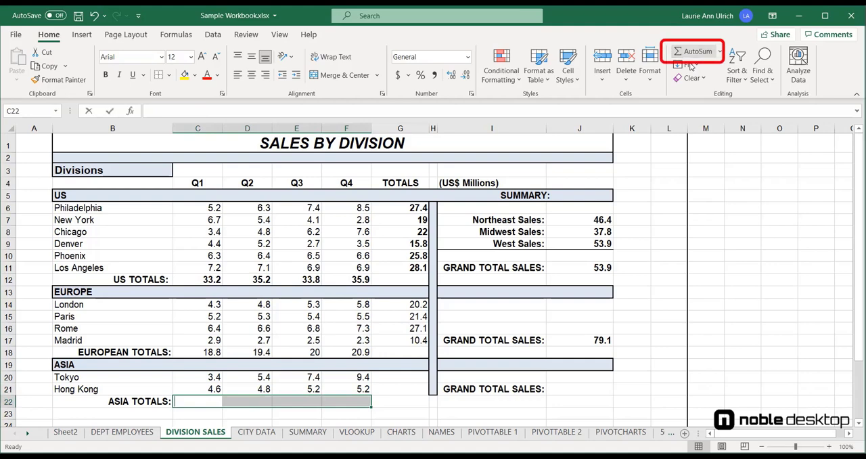
pyautogui.moveTo(399, 376); pyautogui.dragTo(399, 389)
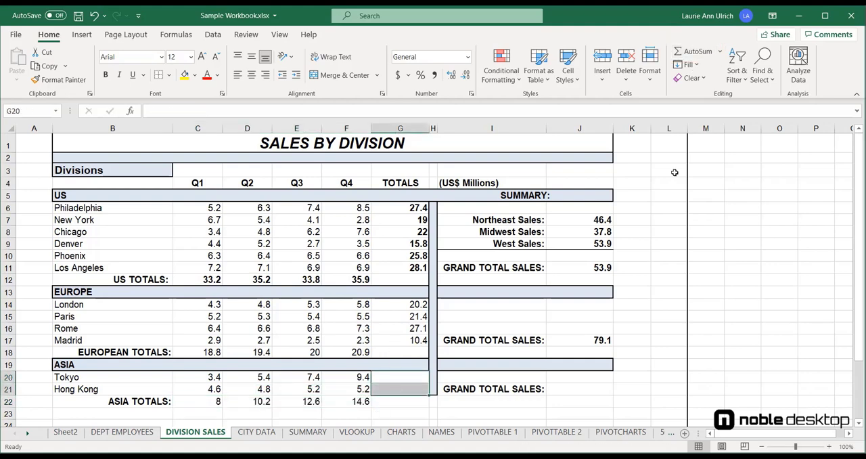
pyautogui.click(699, 54)
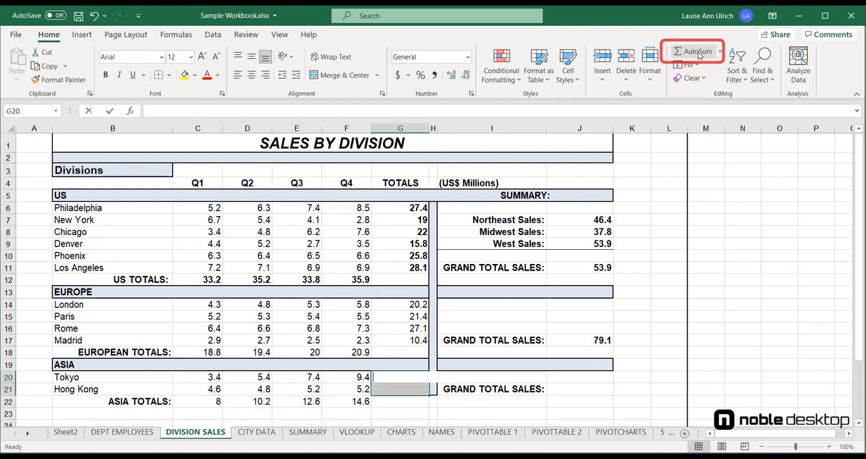